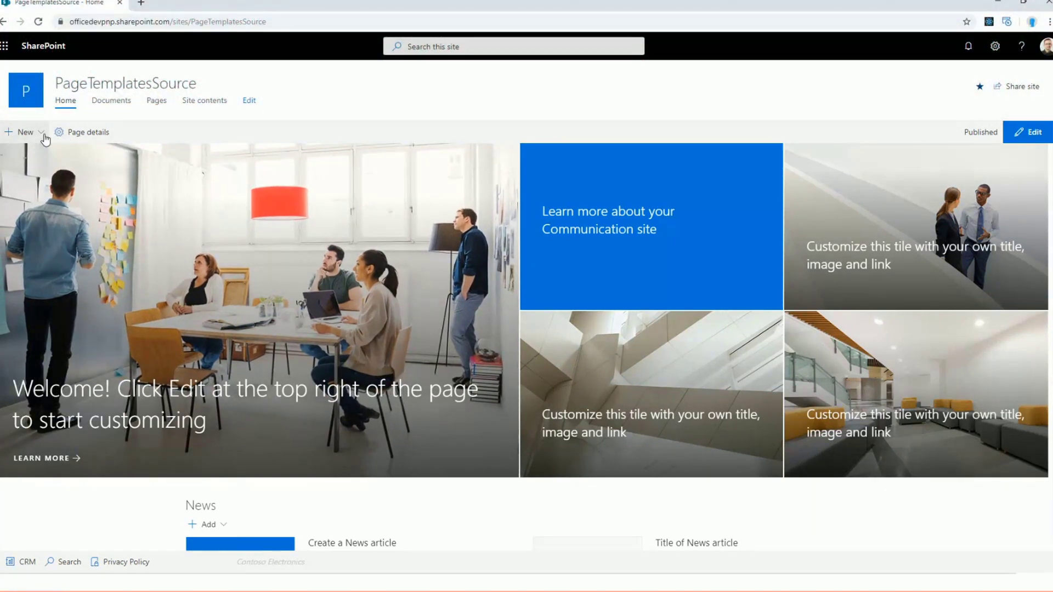
Step: Start a new site page via New > Page to bring up the template picker
click(44, 137)
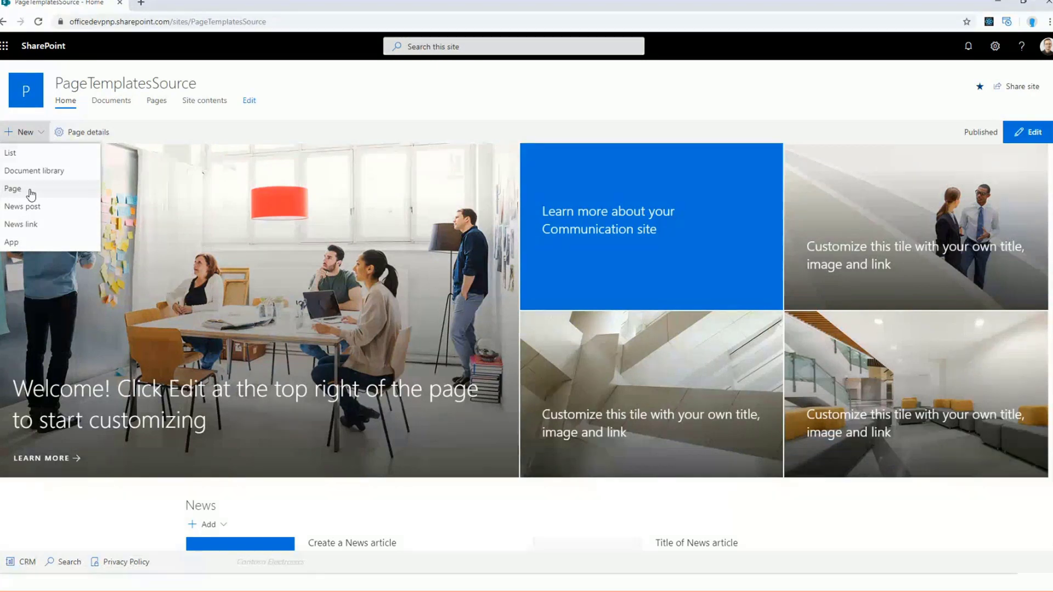
click(30, 190)
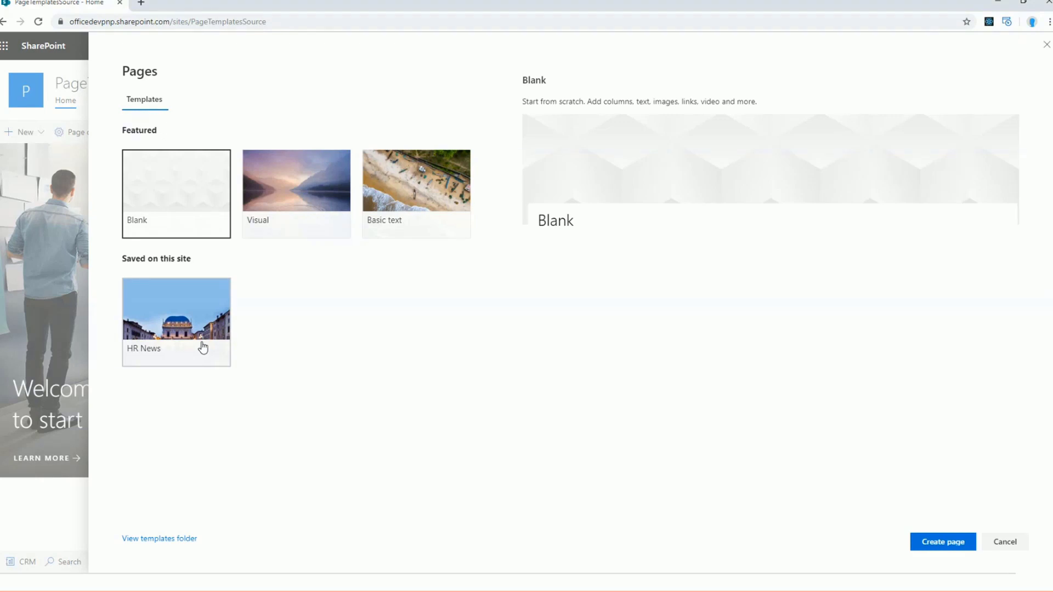
Step: Create a new page from the HR News template saved on this site
click(203, 347)
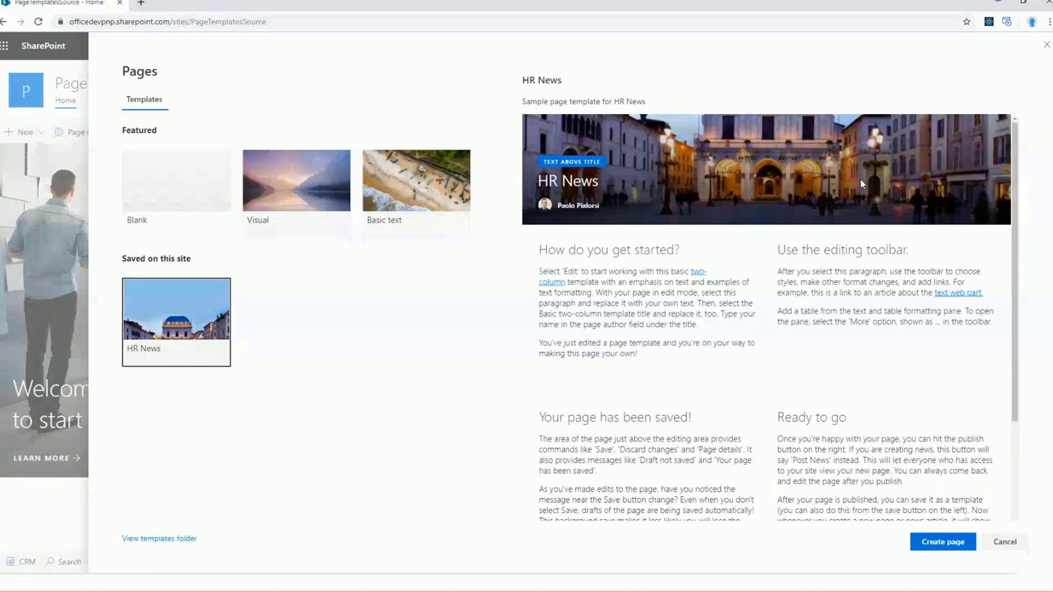
click(954, 545)
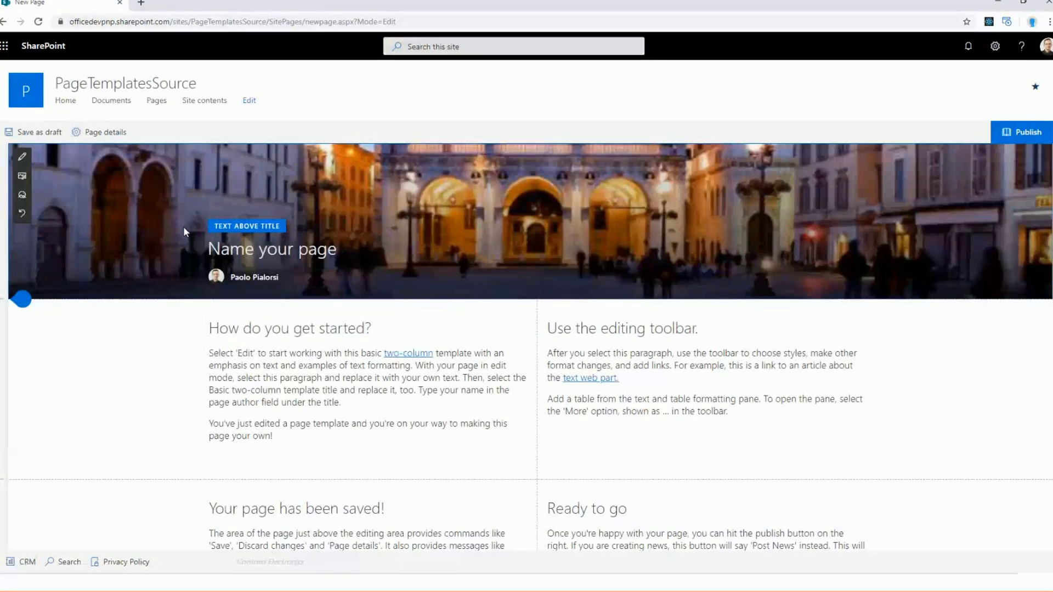
Step: Try publishing the page, dismiss the blank-name error and type 'Name' as the title
click(1023, 134)
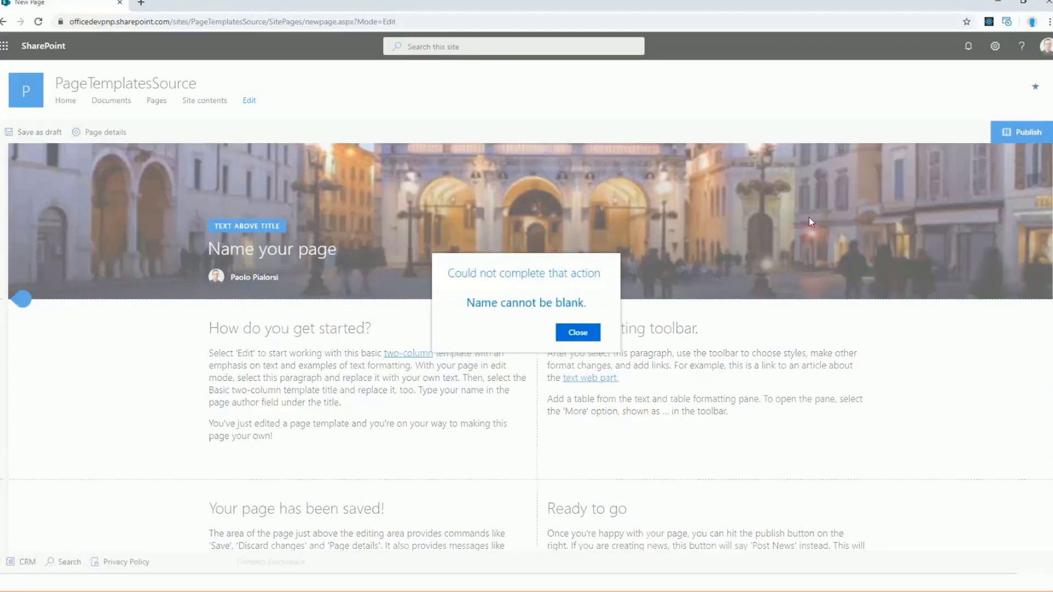
click(578, 333)
click(269, 244)
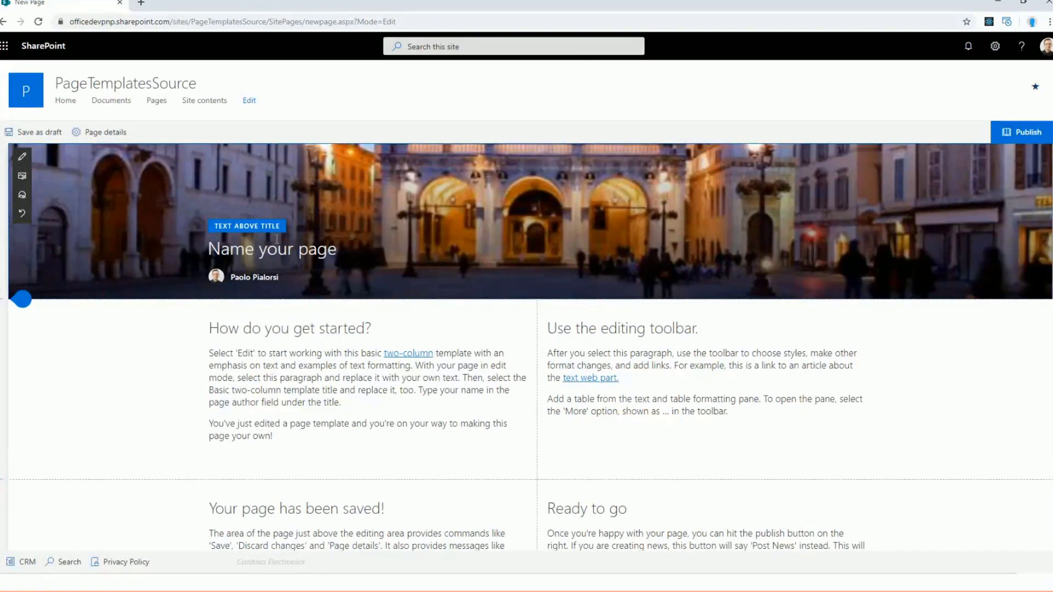
text(Name)
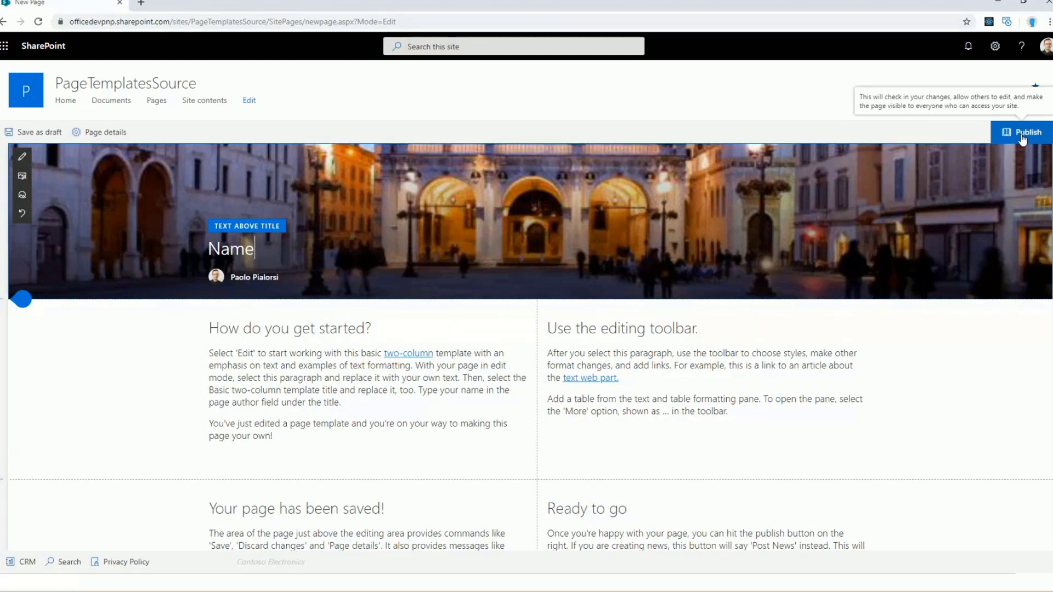
Step: Leave the unsaved page for Site contents and open the Site Pages library
click(222, 102)
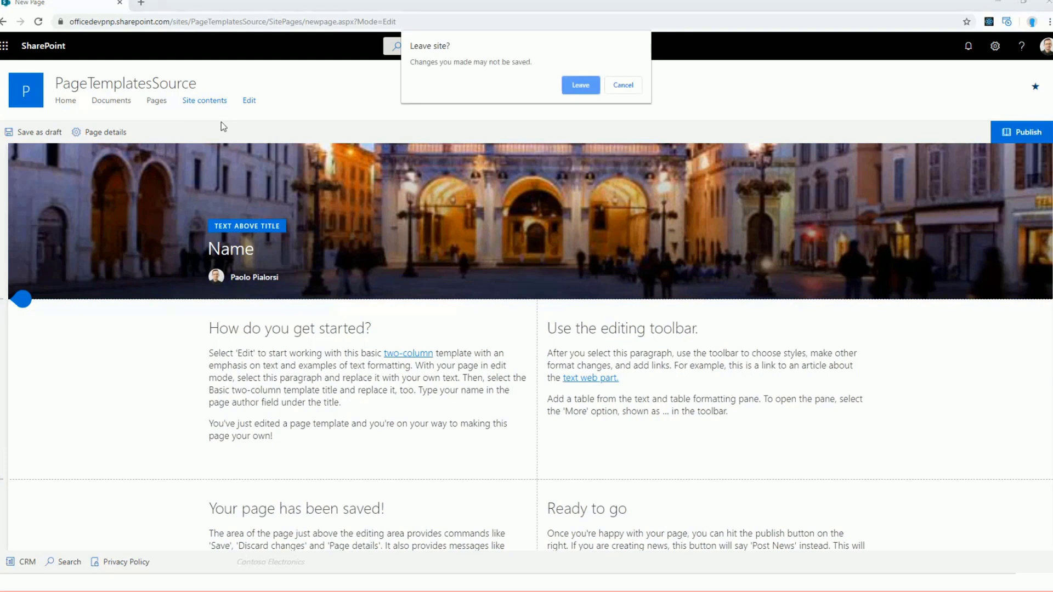
click(580, 85)
click(583, 353)
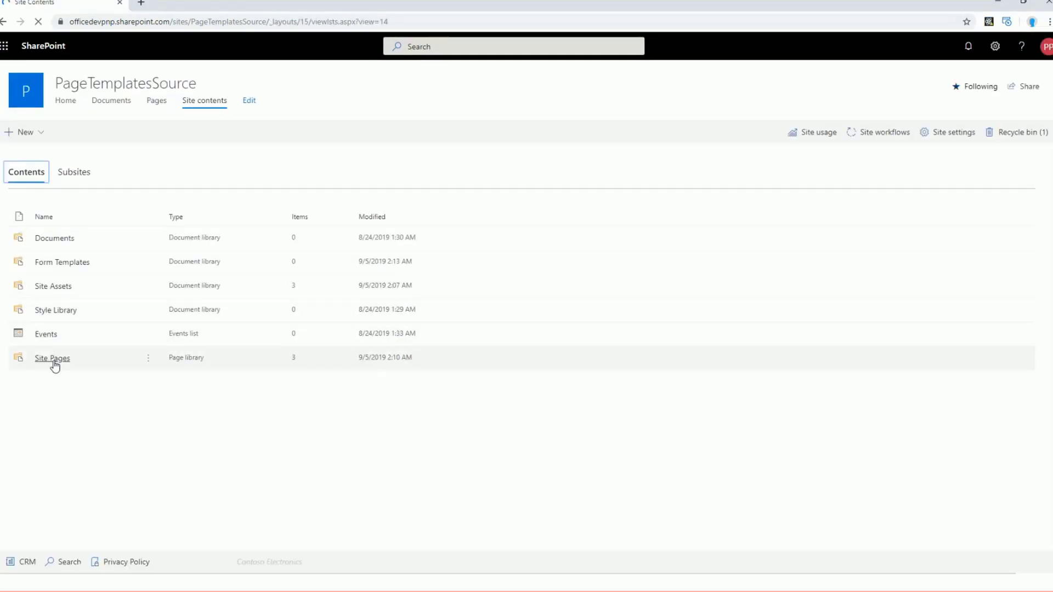
click(53, 359)
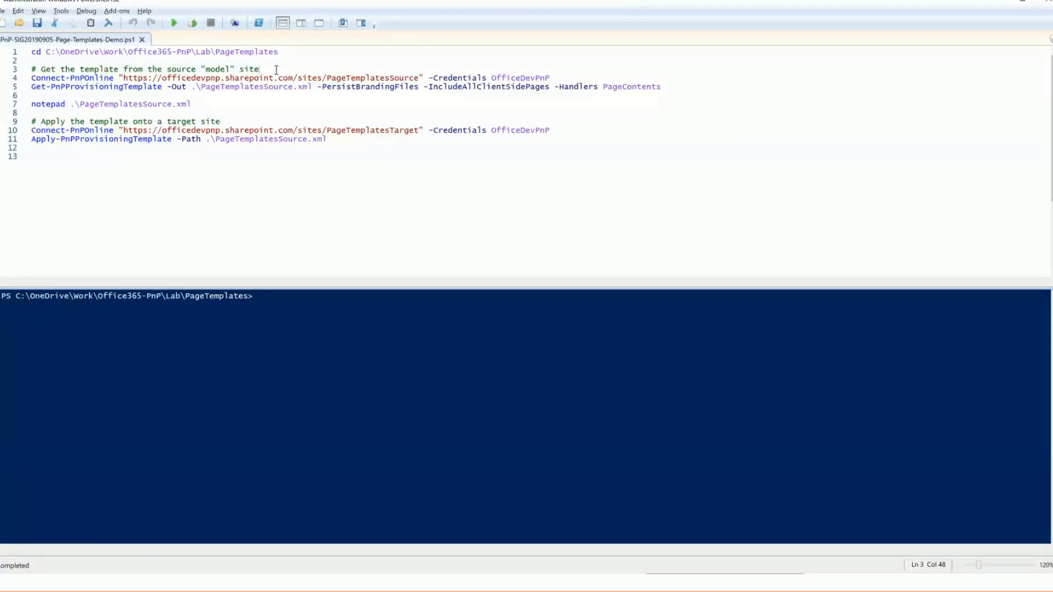
Step: Highlight Connect-PnPOnline, then Get-PnPProvisioningTemplate's -IncludeAllClientSidePages and -Handlers PageContents parameters
key(Right)
key(shift+Down)
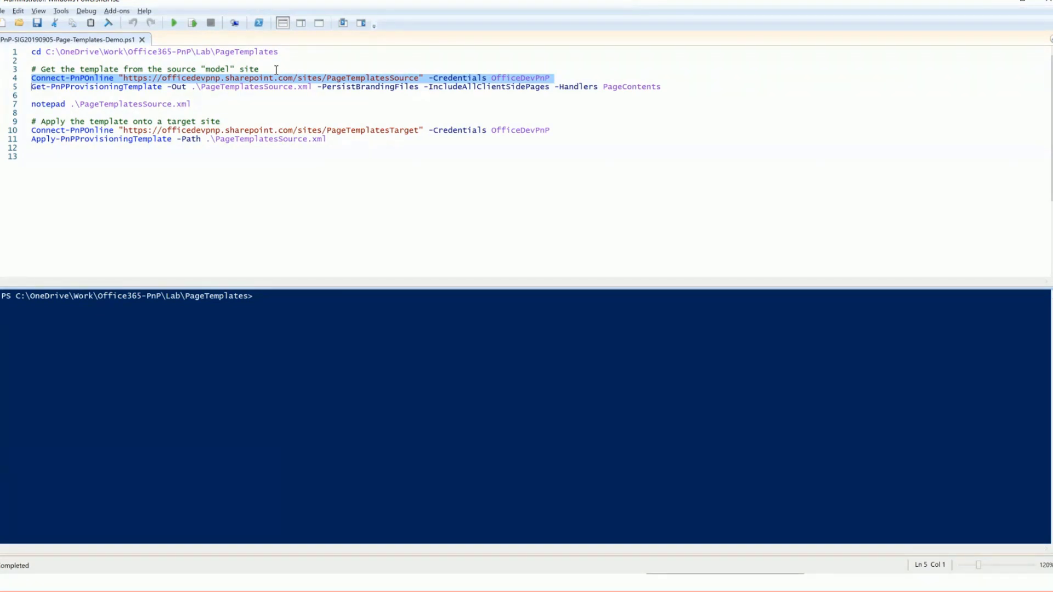
key(Right)
key(ctrl+shift+Right)
key(ctrl+shift+Right)
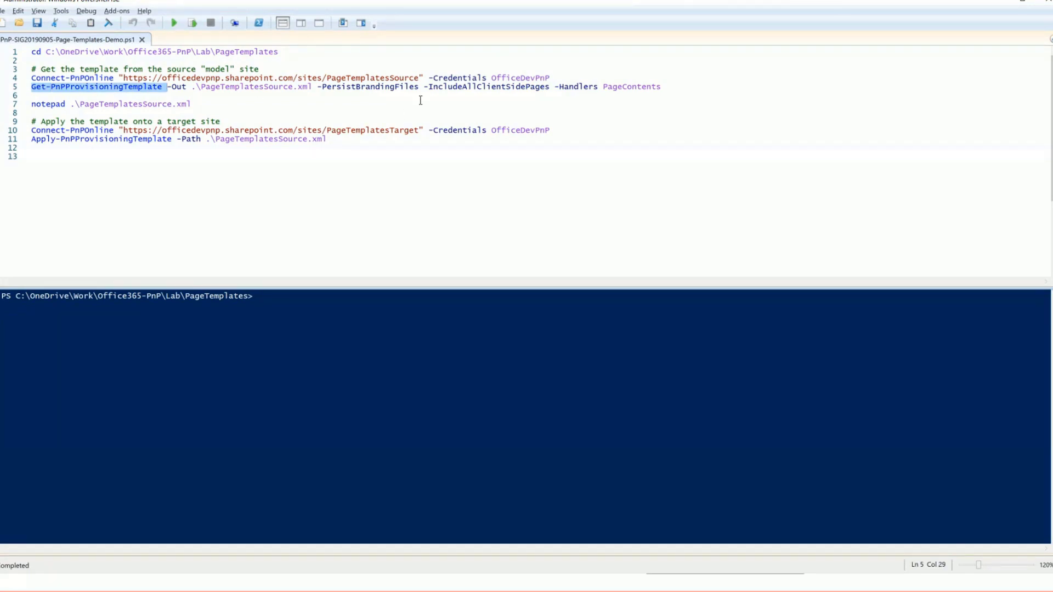
drag(424, 86, 551, 88)
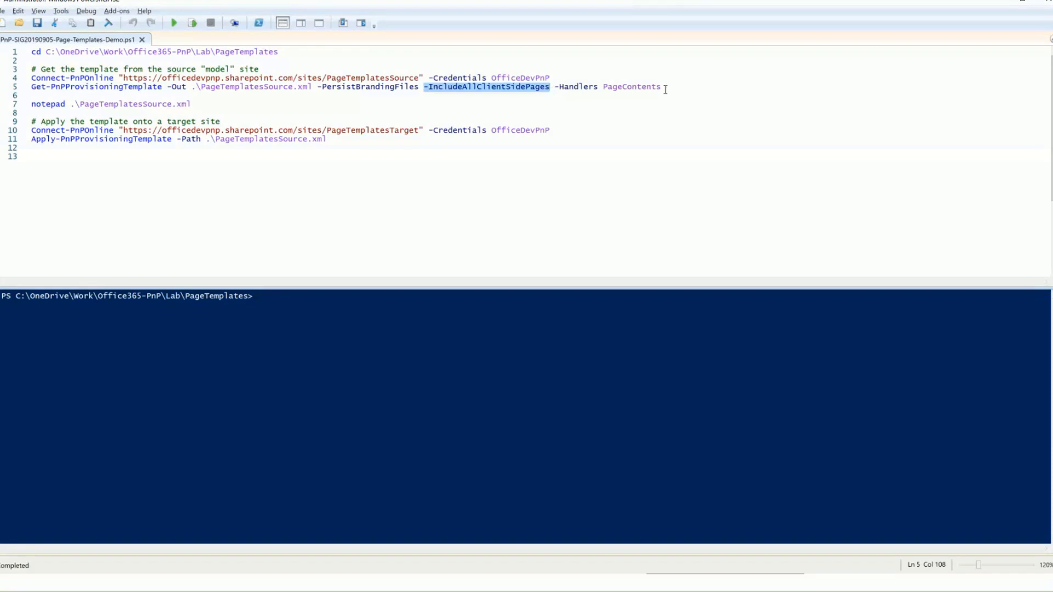
drag(664, 89, 555, 90)
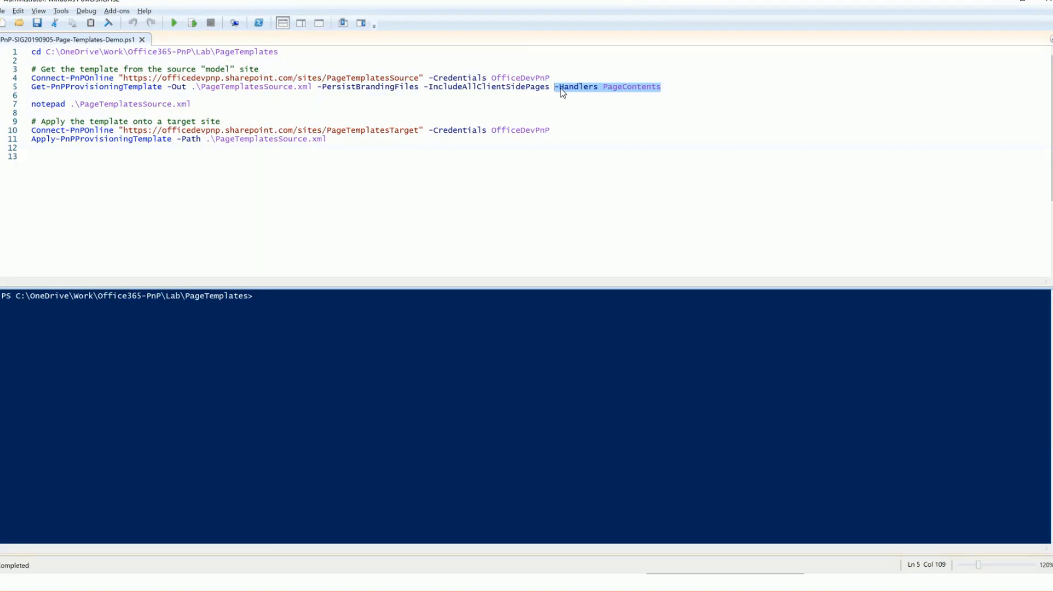
Step: Highlight the Connect-PnPOnline line again, then select line 7, the Notepad command
click(50, 79)
drag(76, 82, 550, 79)
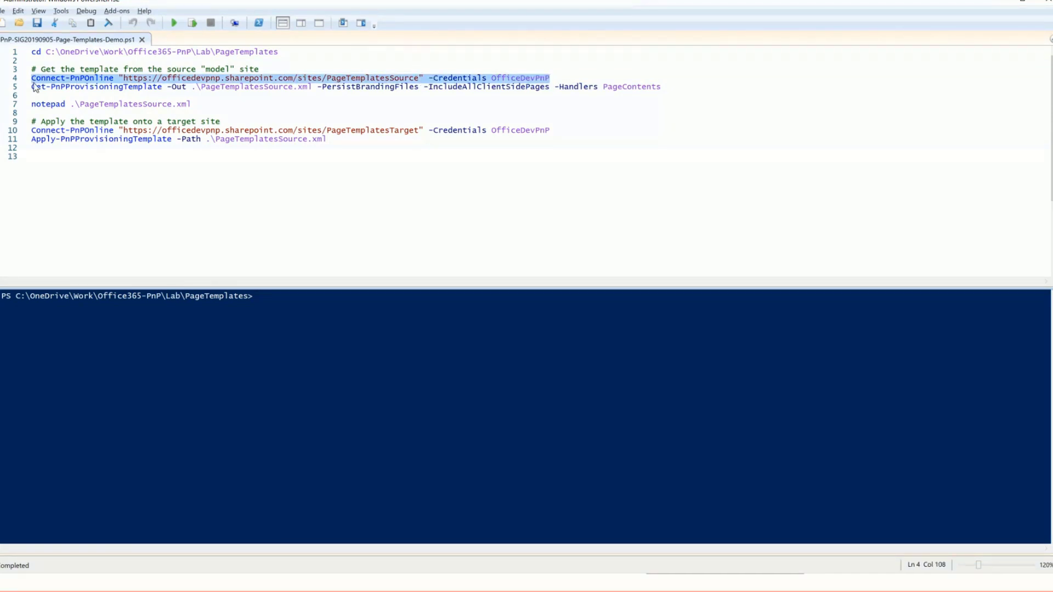
mouse_move(34, 87)
mouse_down()
mouse_move(188, 88)
mouse_move(153, 104)
mouse_move(34, 107)
mouse_up()
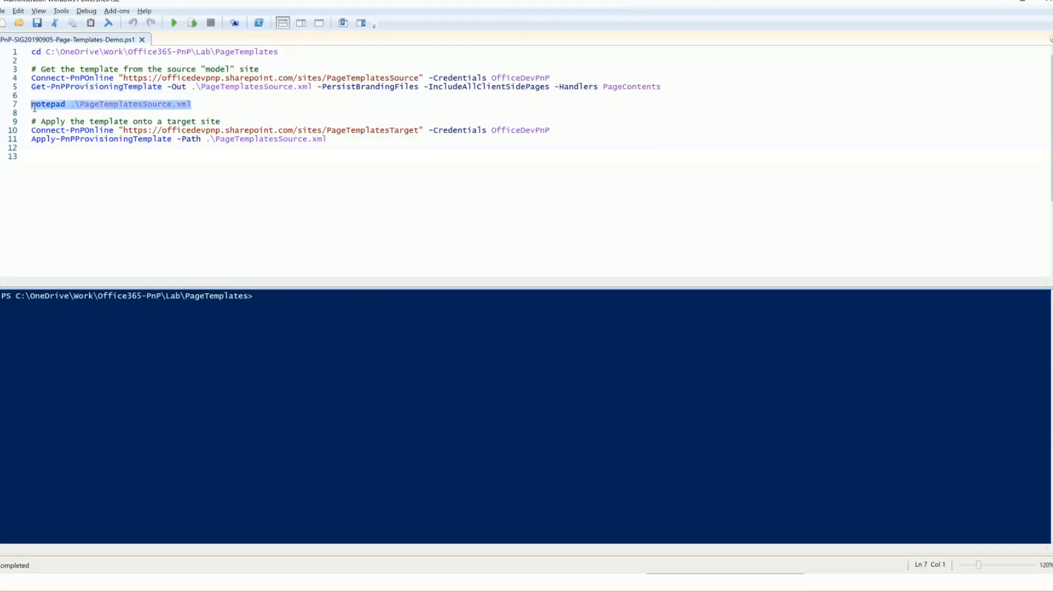
click(194, 24)
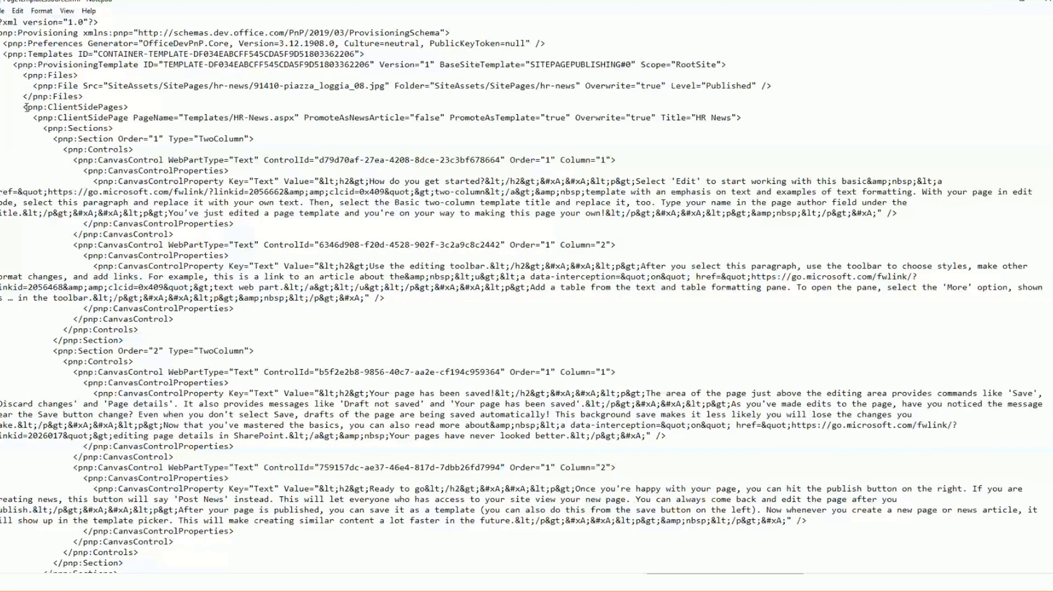
drag(25, 107, 299, 118)
click(179, 117)
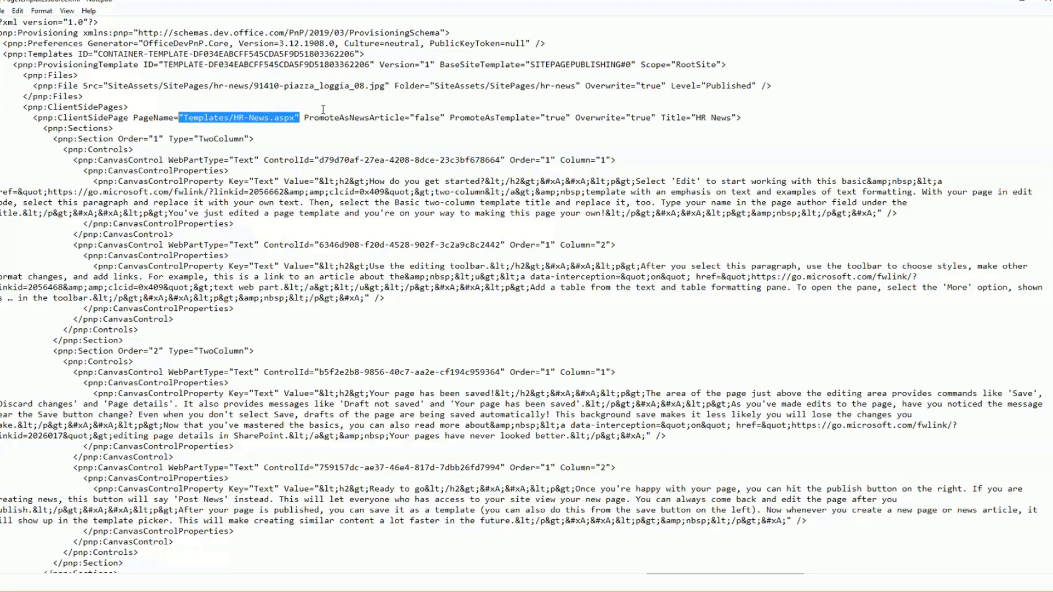
key(alt+Tab)
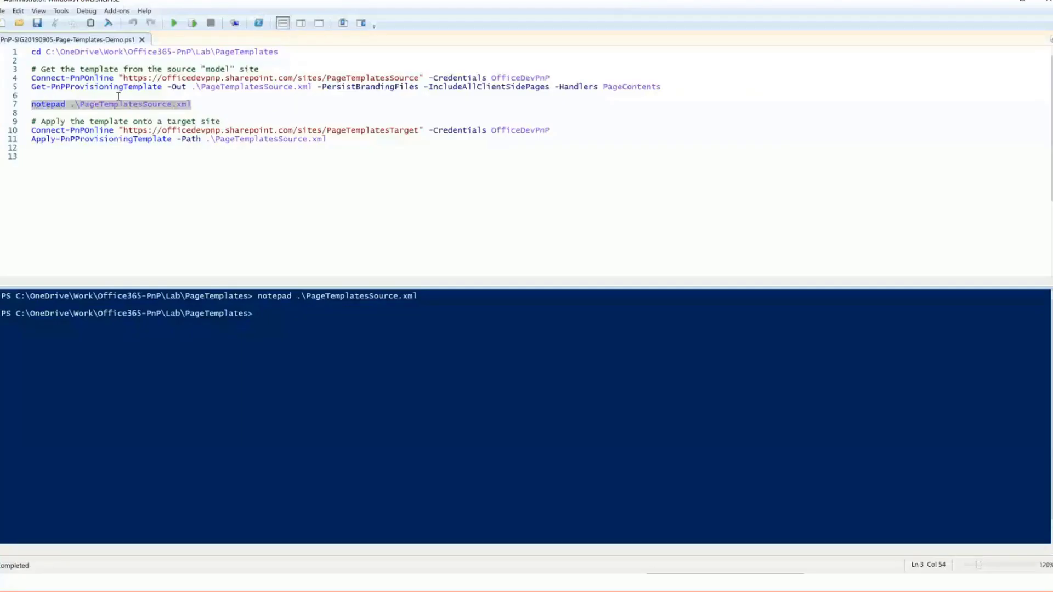
click(115, 93)
double_click(116, 91)
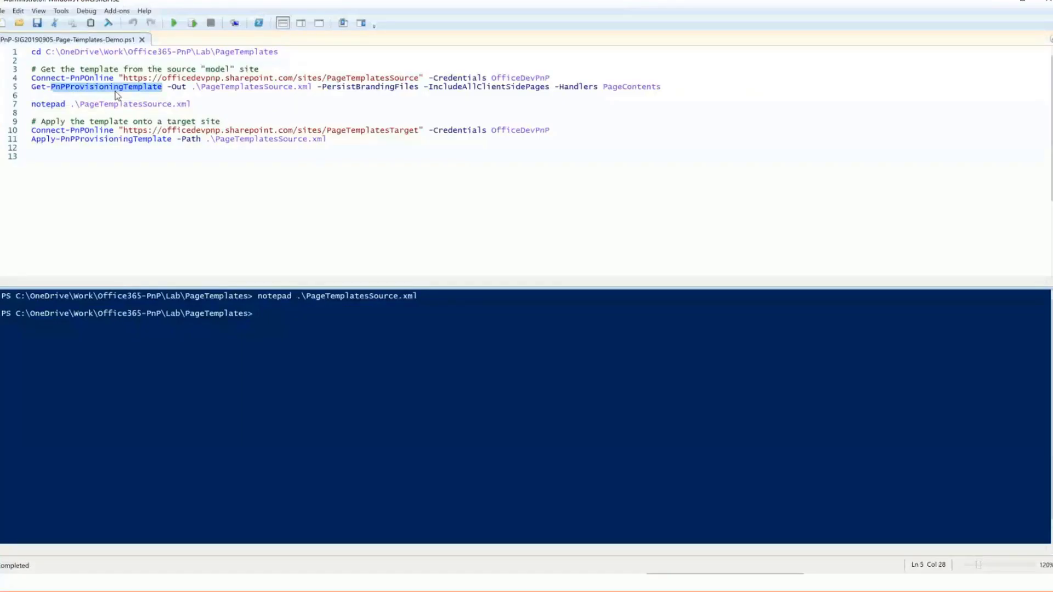
drag(420, 87, 551, 89)
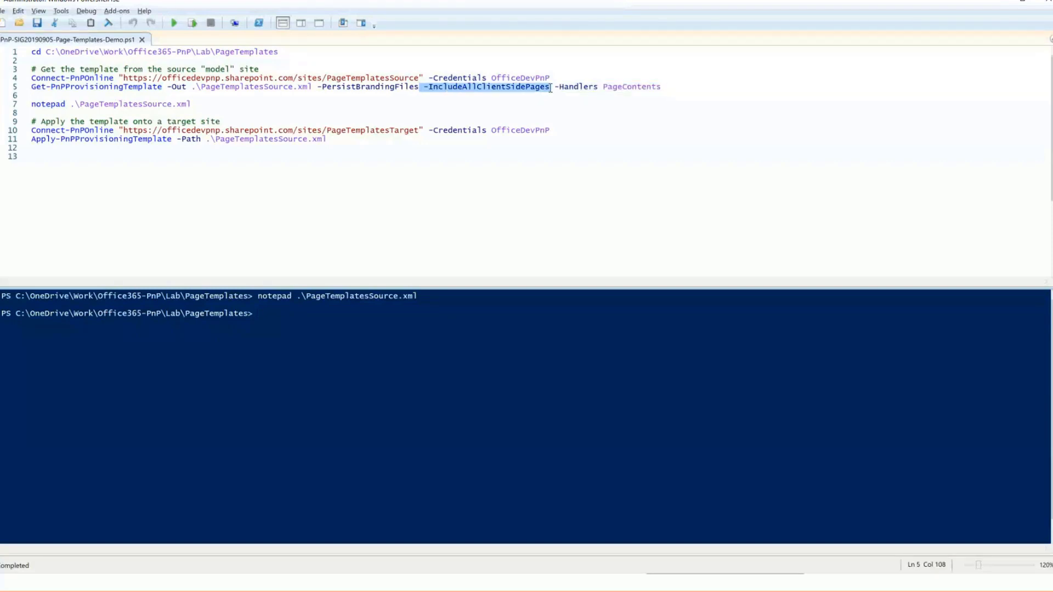
key(alt+Tab)
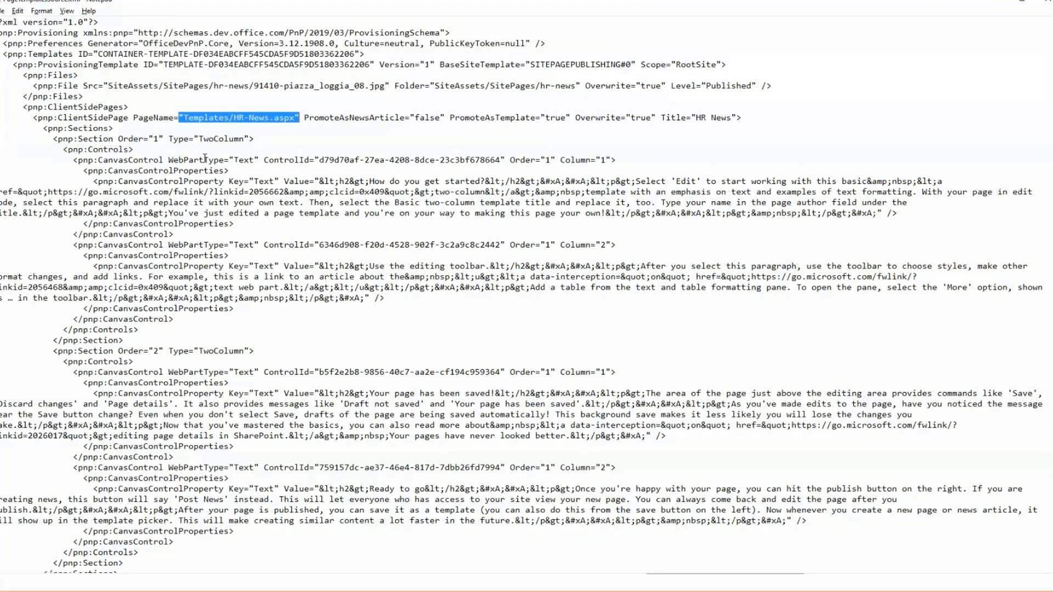
drag(84, 118, 109, 521)
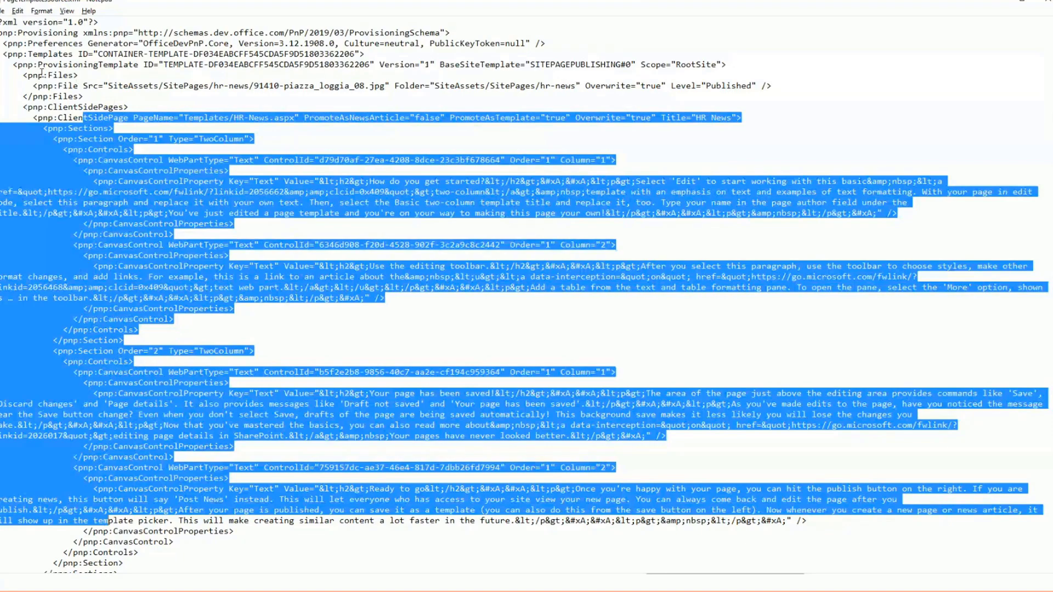
drag(243, 85, 390, 85)
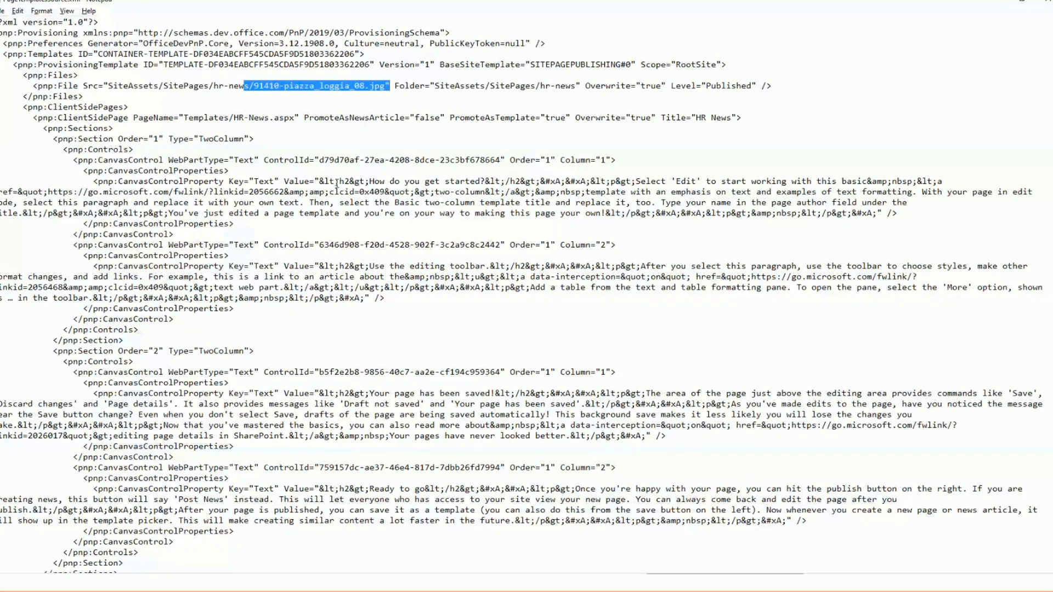
scroll(337, 187, down, 4)
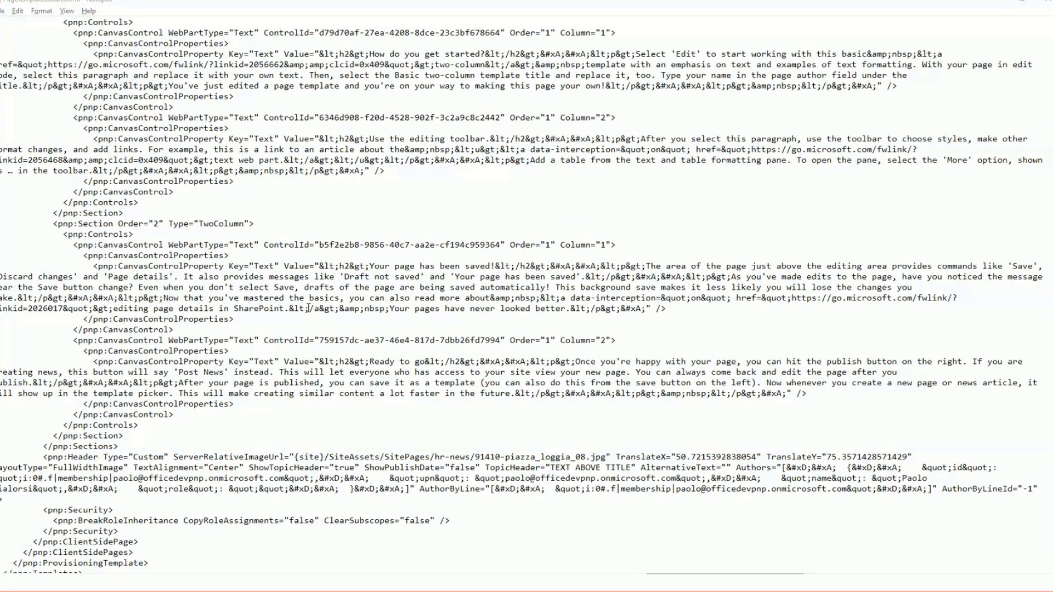
Step: Create a communication site named PageTemplatesTarget from the SharePoint start page
key(alt+Tab)
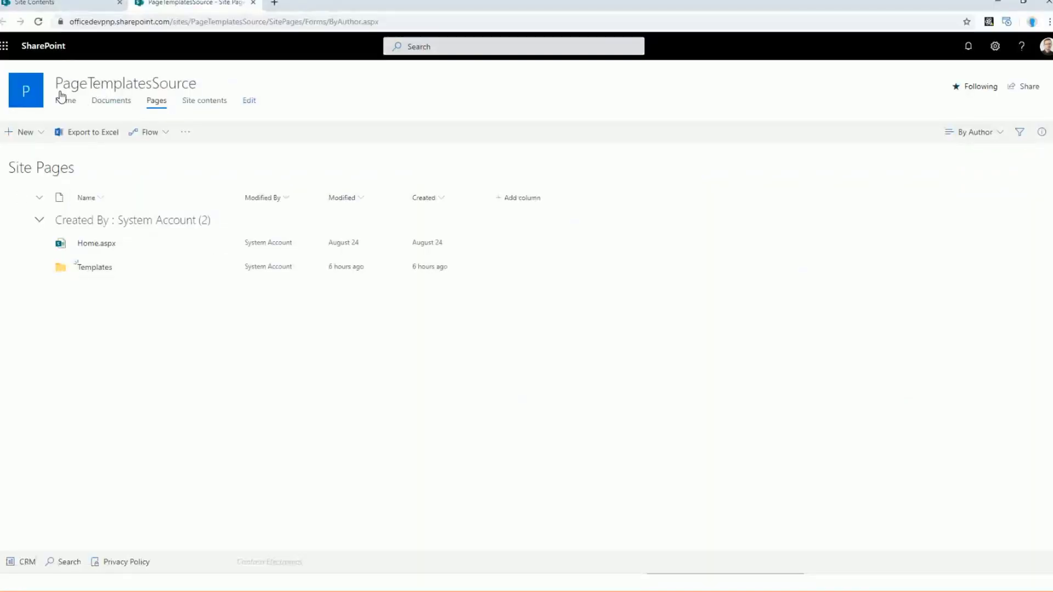
click(49, 47)
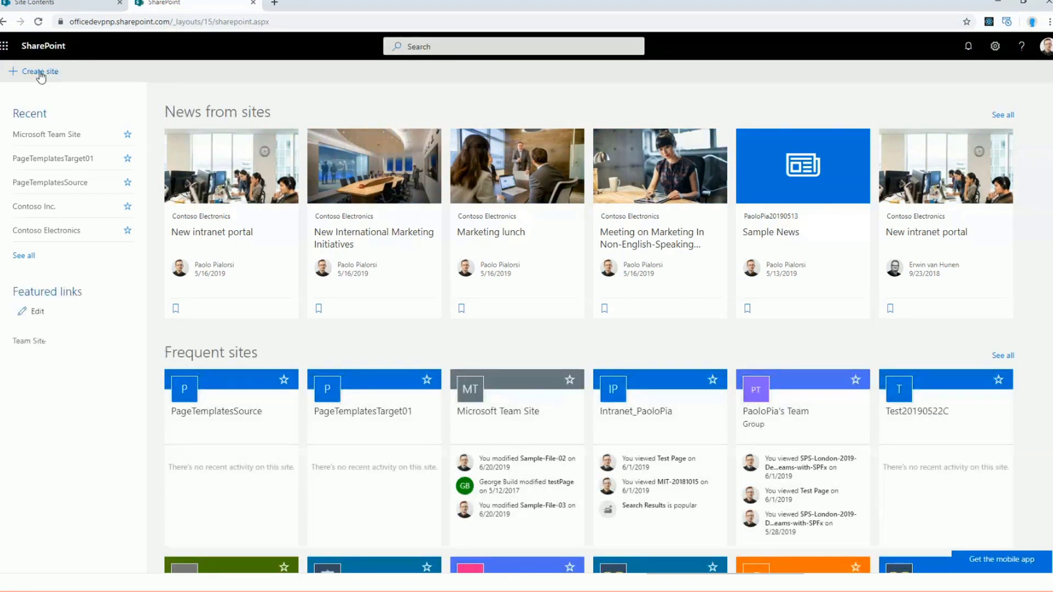
click(40, 72)
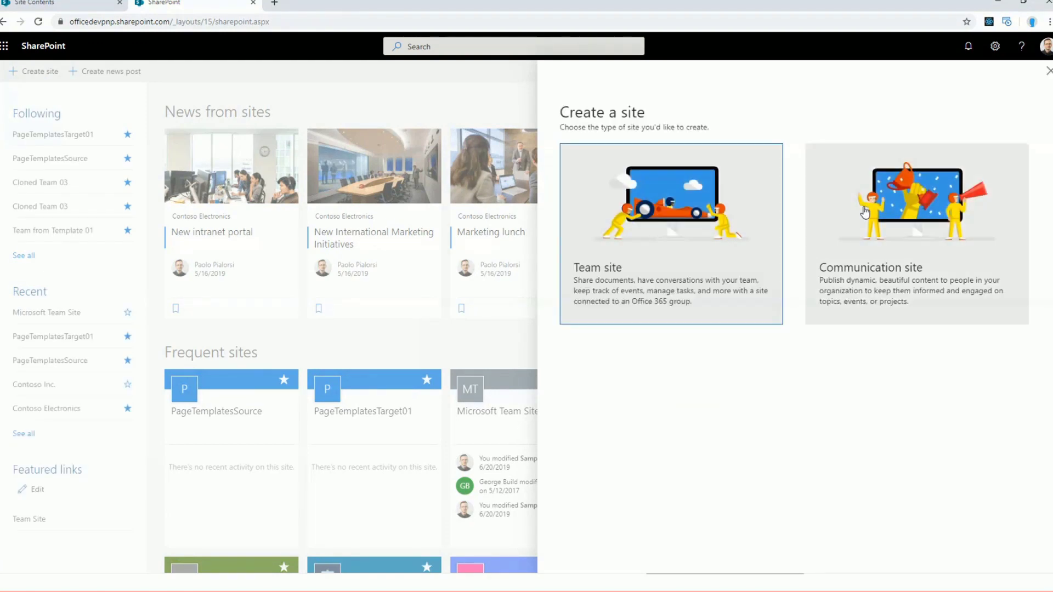
click(867, 200)
text(PageTemplatesTarget)
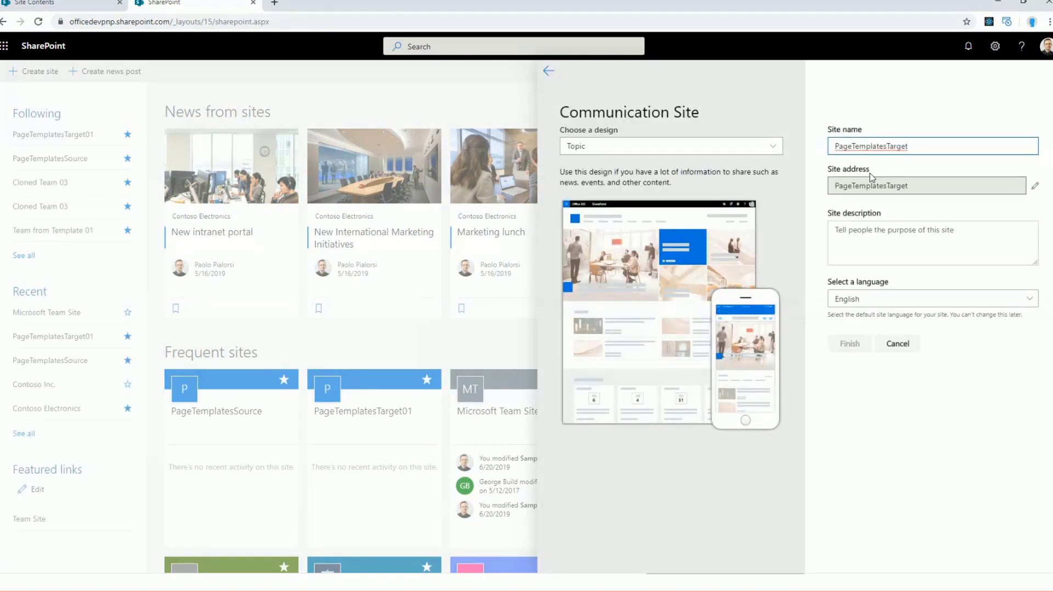
click(854, 381)
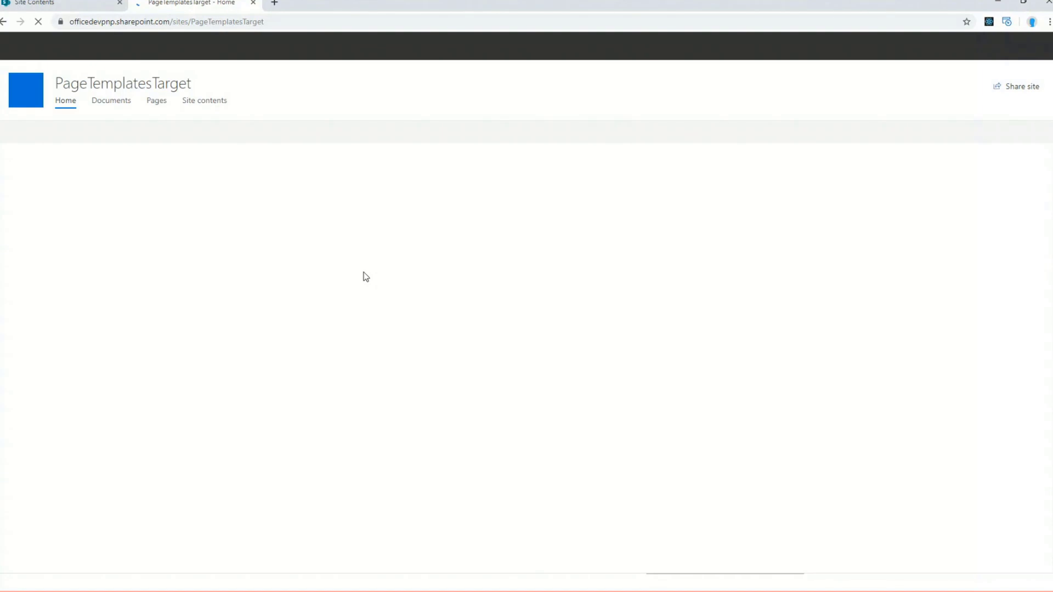
Step: Run the Connect-PnPOnline line for PageTemplatesTarget, then run Apply-PnPProvisioningTemplate with PageTemplatesSource.xml
key(alt+Tab)
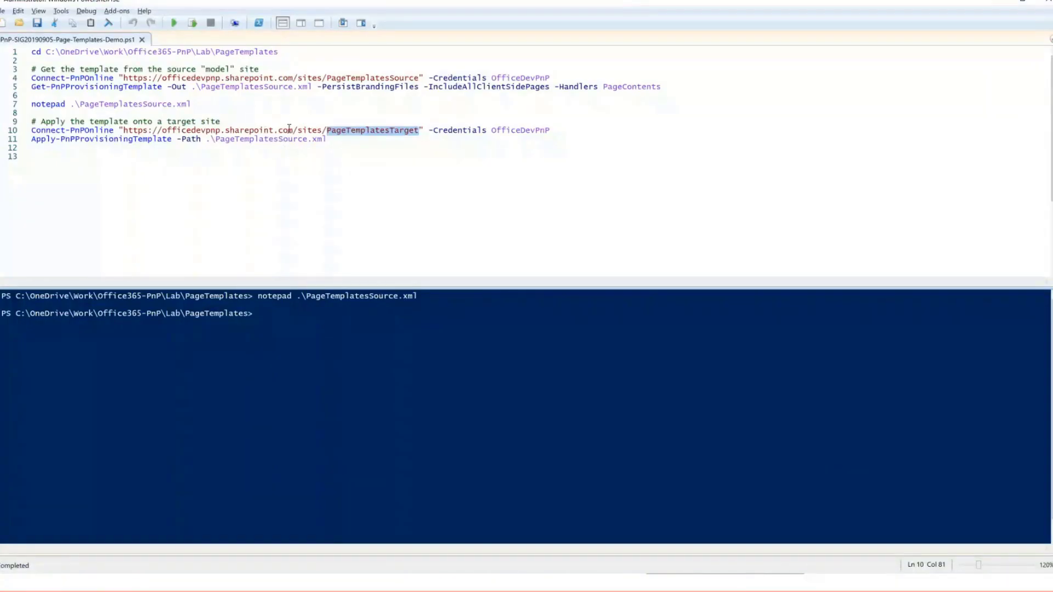
click(293, 114)
key(shift+Down)
key(Right)
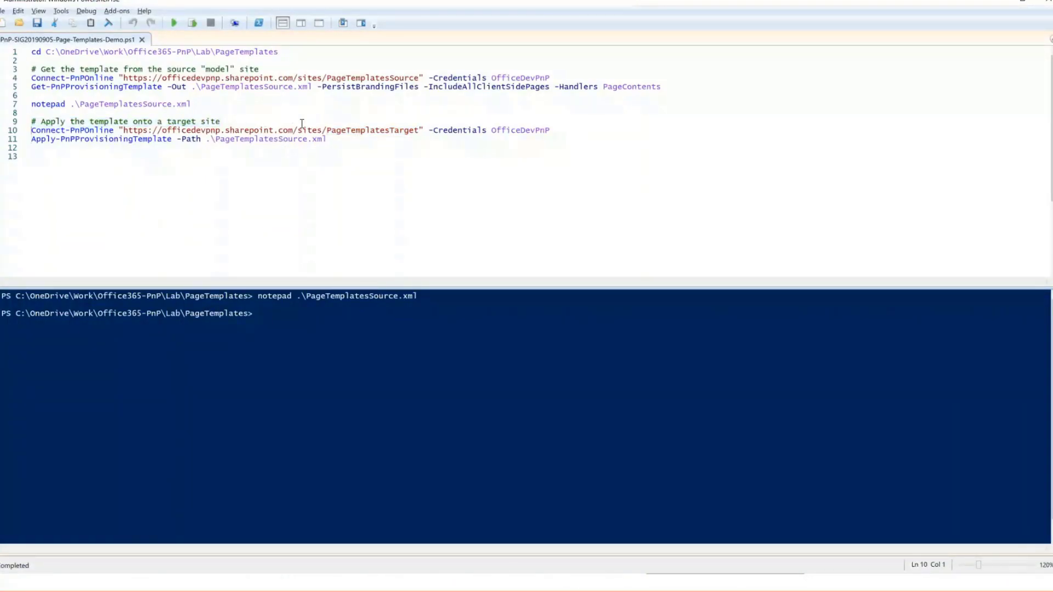
key(shift+Down)
click(192, 22)
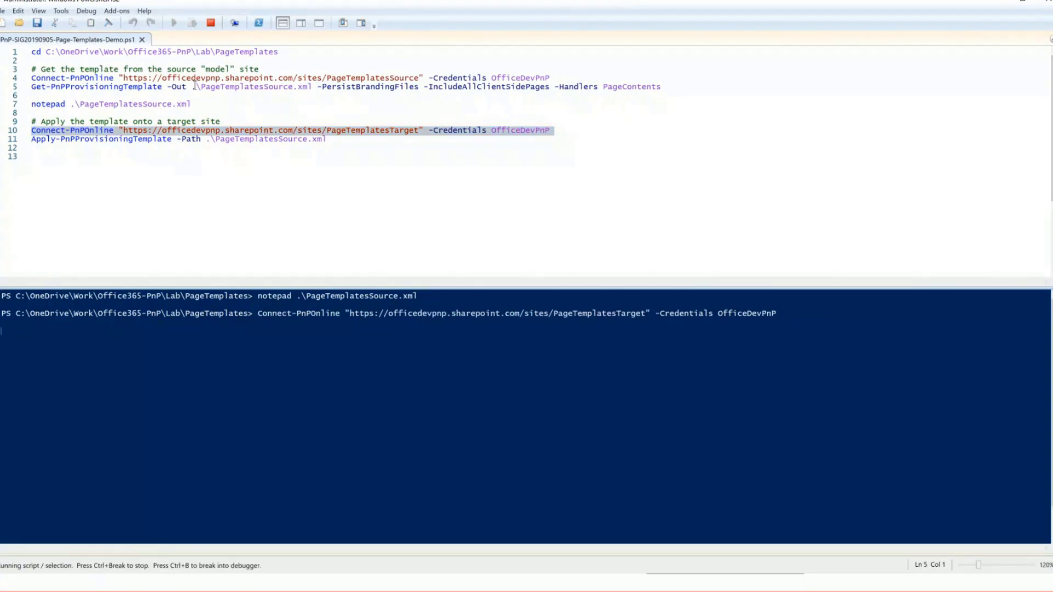
drag(31, 139, 361, 147)
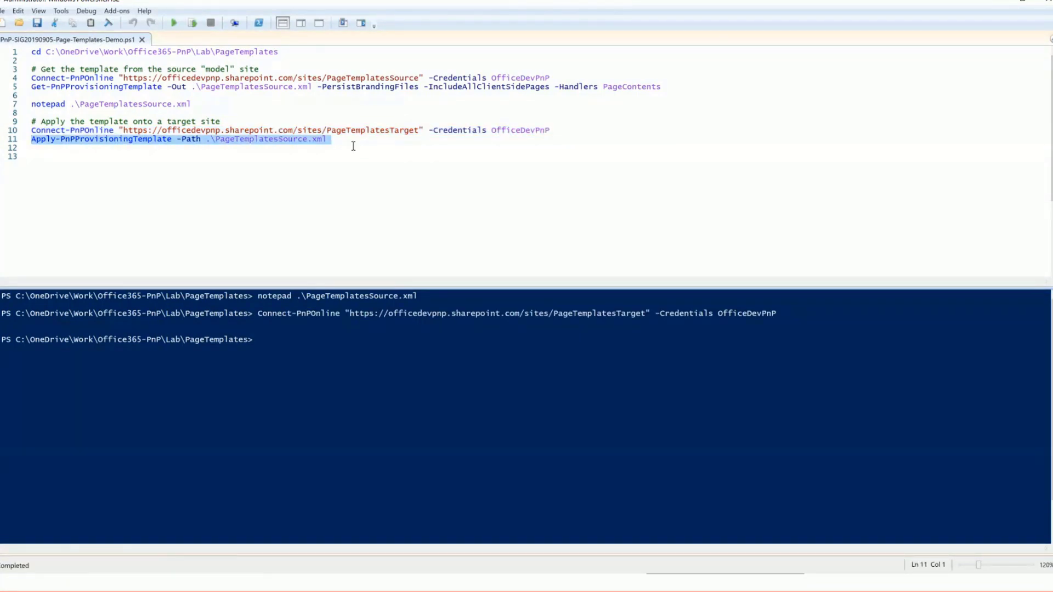
click(192, 23)
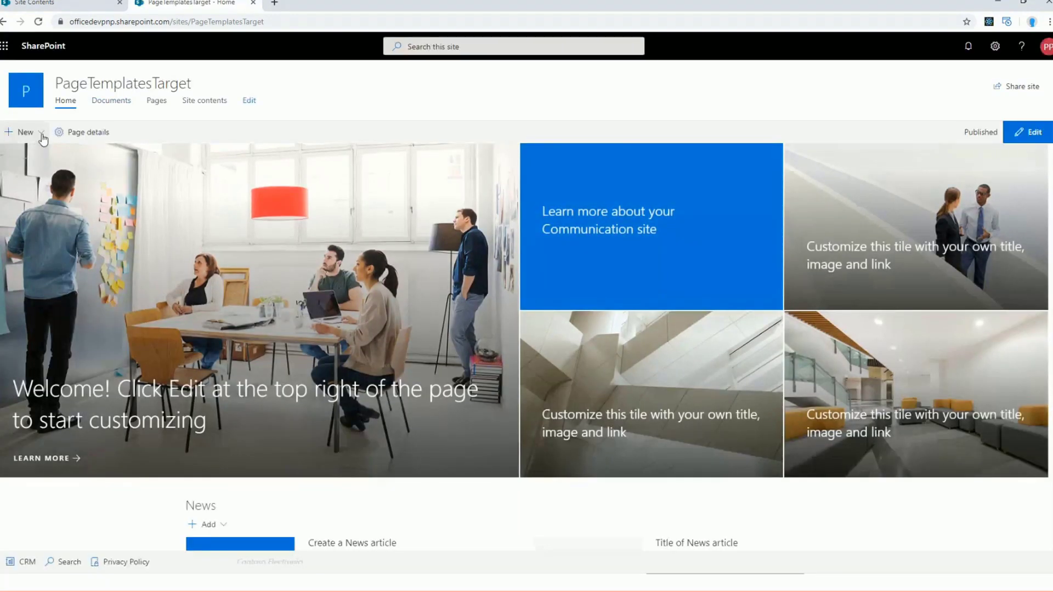
Step: On PageTemplatesTarget, start a new page and preview the saved HR News template
click(35, 134)
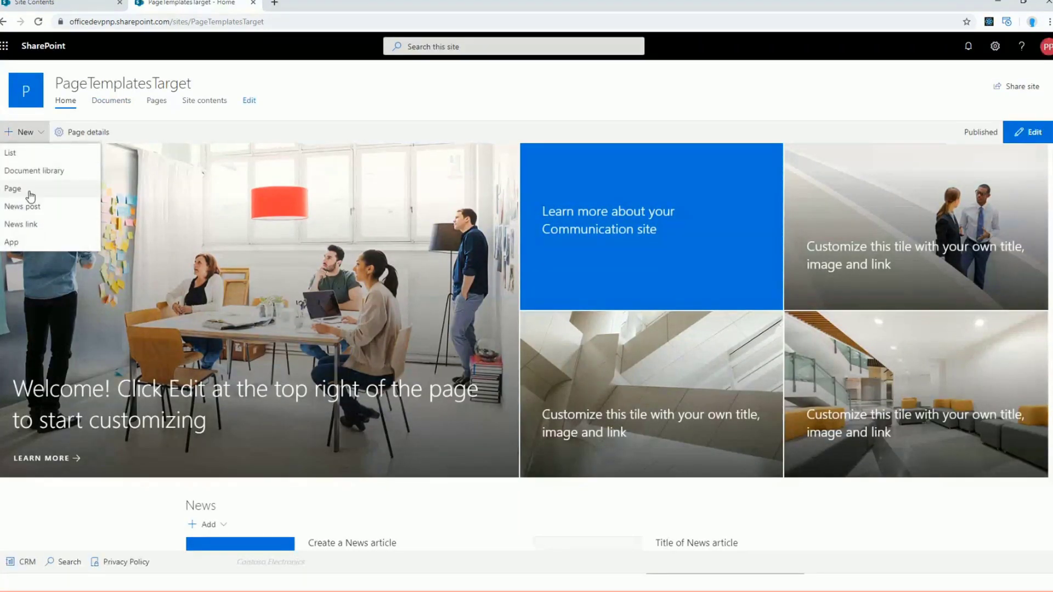
click(28, 189)
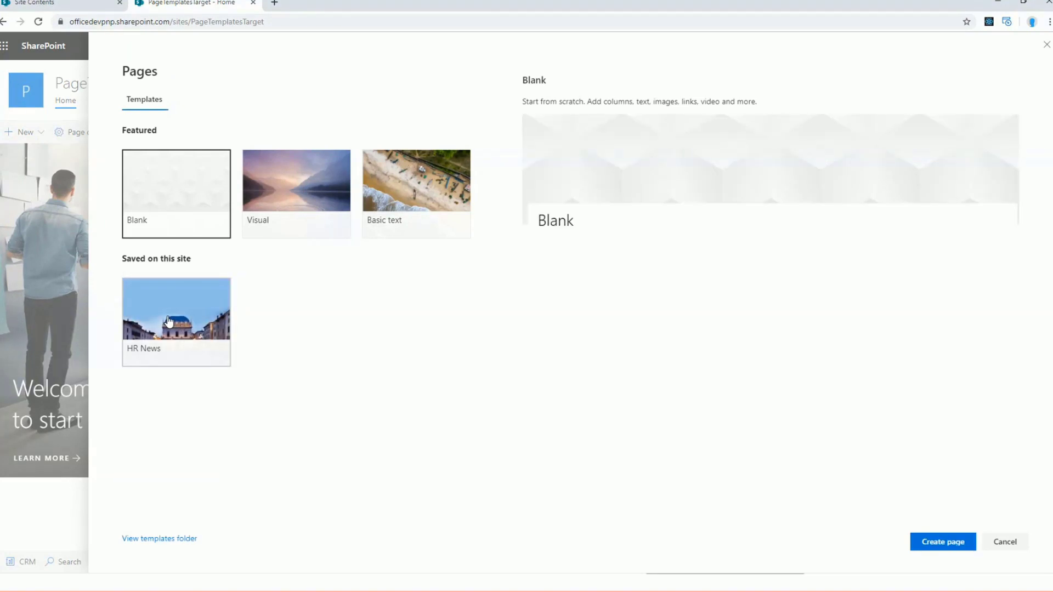
click(168, 321)
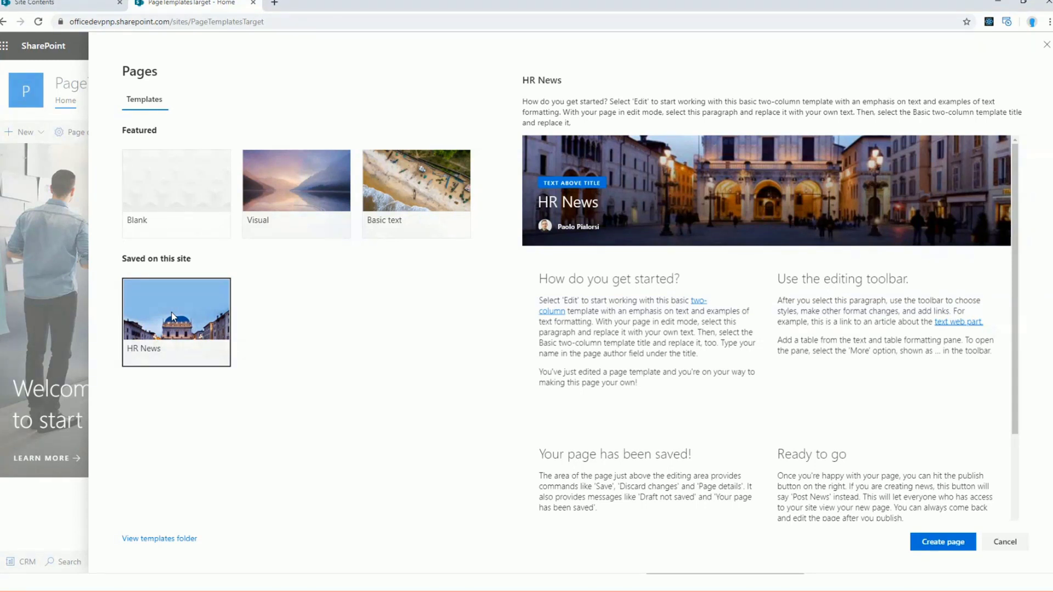
mouse_move(686, 8)
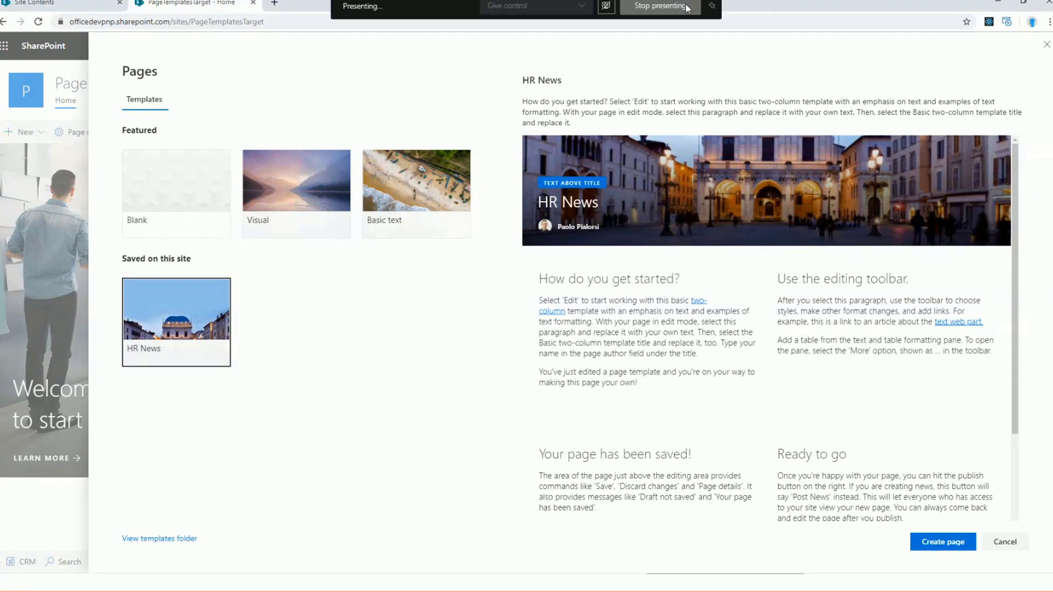